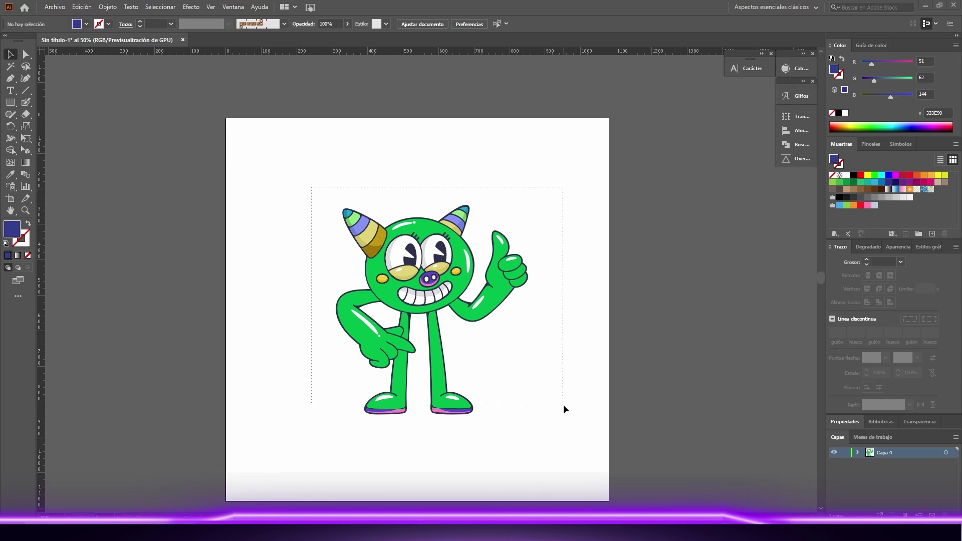
- Select the whole monster, apply the Color Guide's navy harmony, and open Recolor Artwork
drag(312, 187, 564, 431)
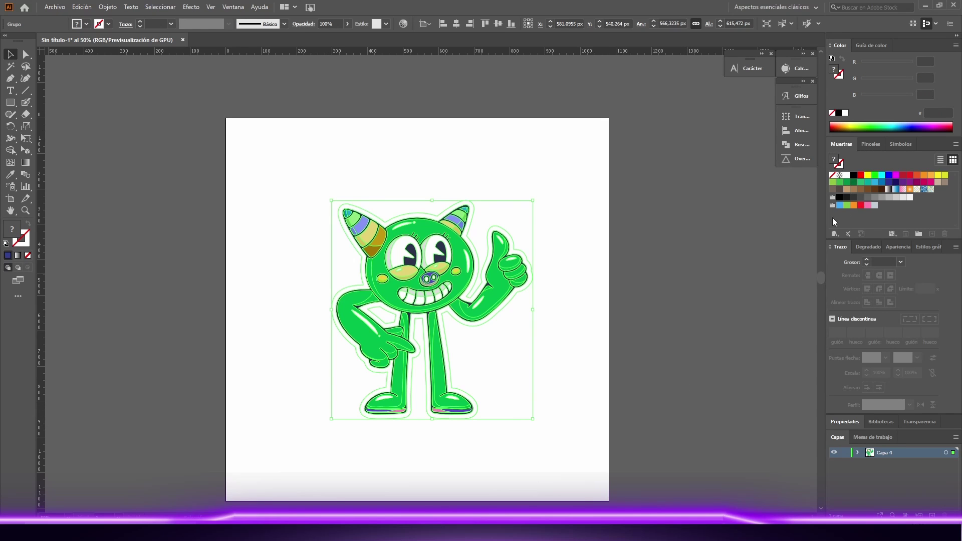
click(877, 50)
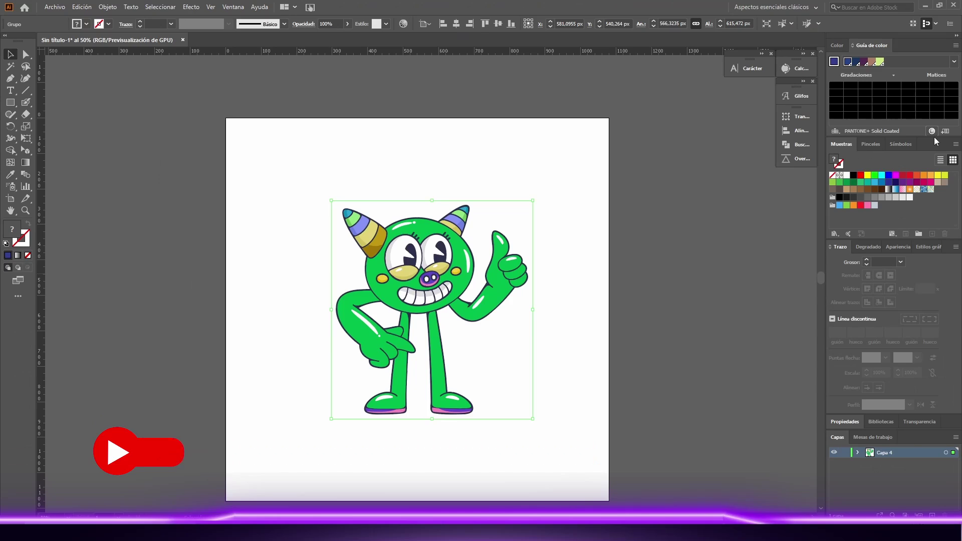
click(933, 132)
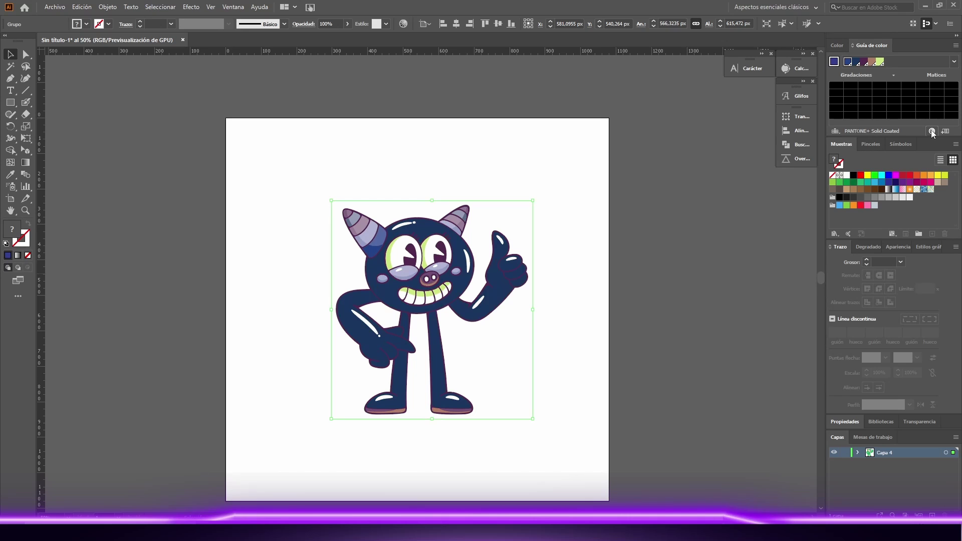
click(932, 133)
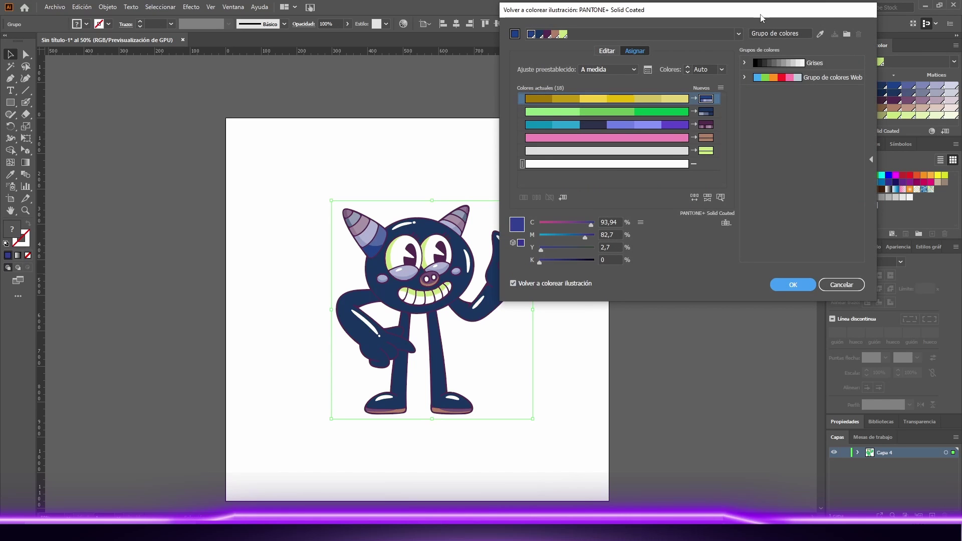
- Move the Recolor Artwork window off the monster and switch to the Editar colour wheel
drag(813, 10, 851, 27)
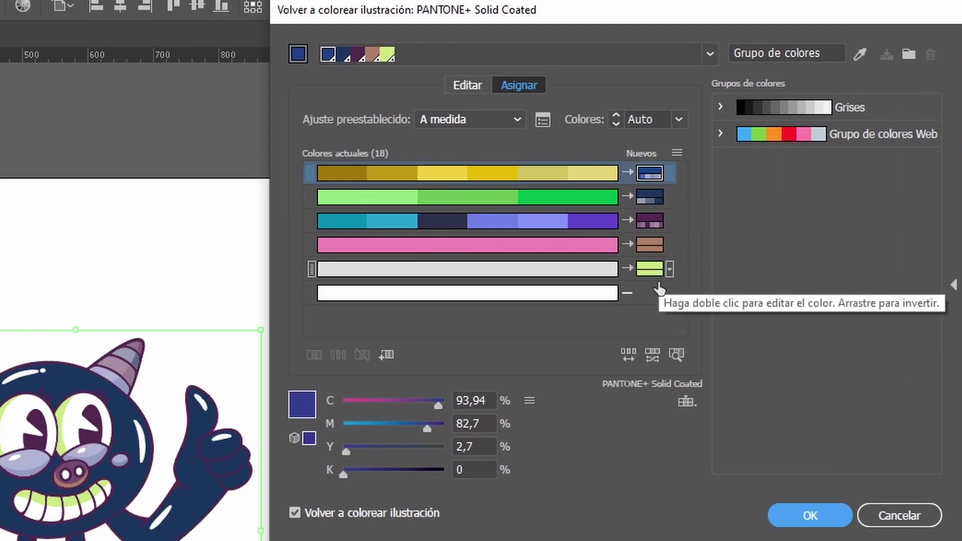
click(465, 81)
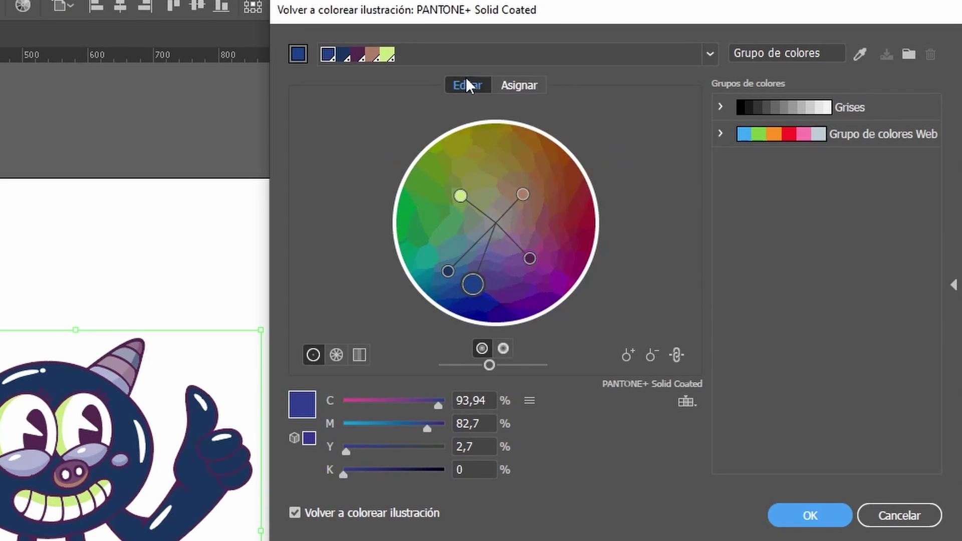
click(501, 86)
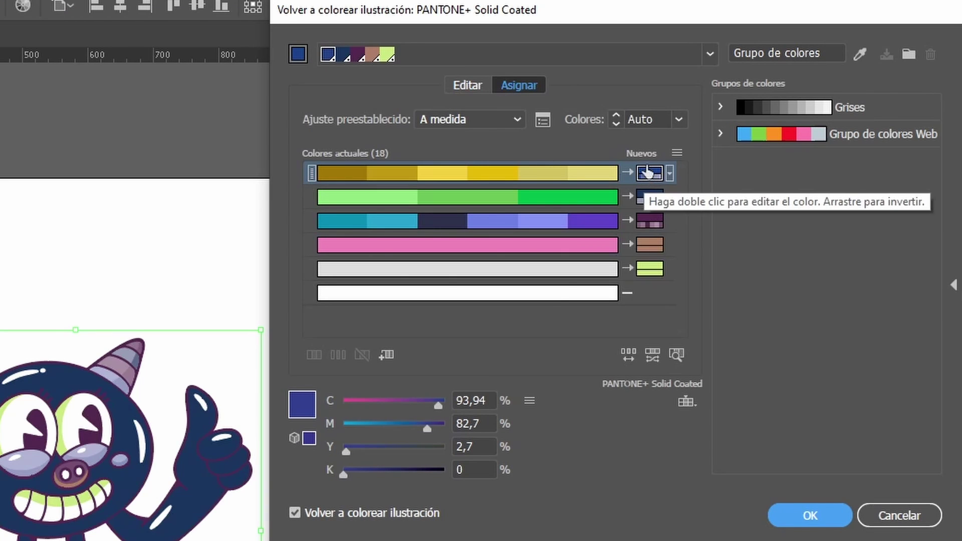
click(464, 85)
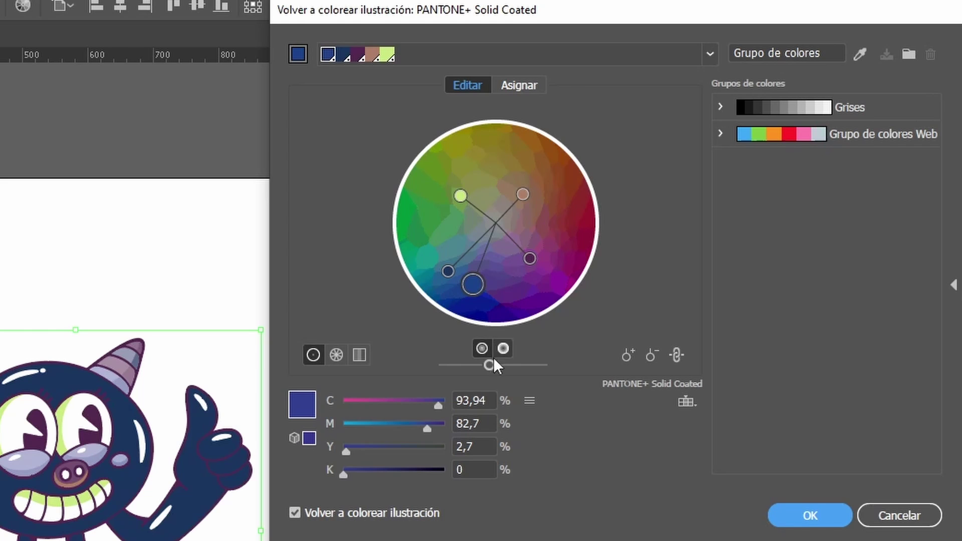
- Brighten the harmony and drag its wheel handles until the monster turns teal with purple outlines
drag(507, 364, 523, 365)
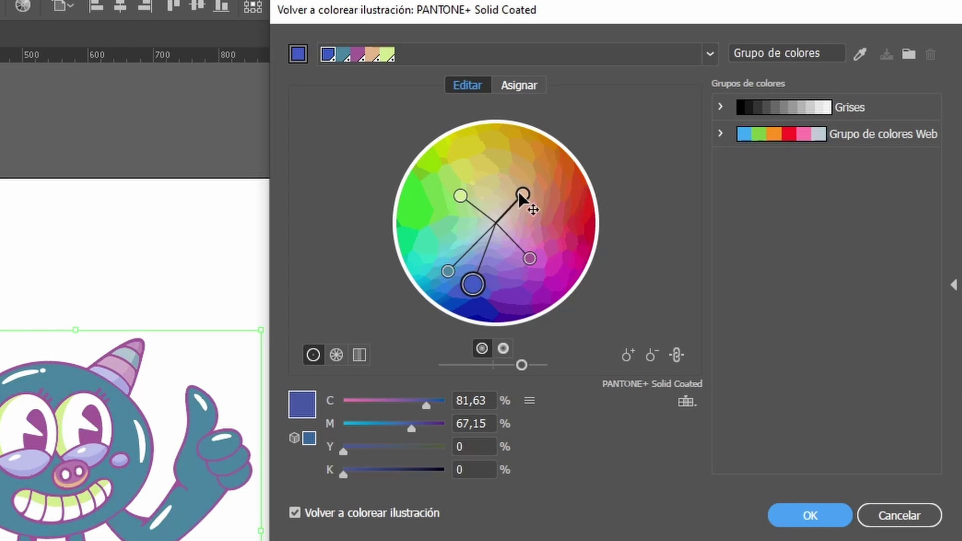
mouse_move(523, 195)
mouse_down()
mouse_move(632, 113)
mouse_move(626, 138)
mouse_move(628, 123)
mouse_up()
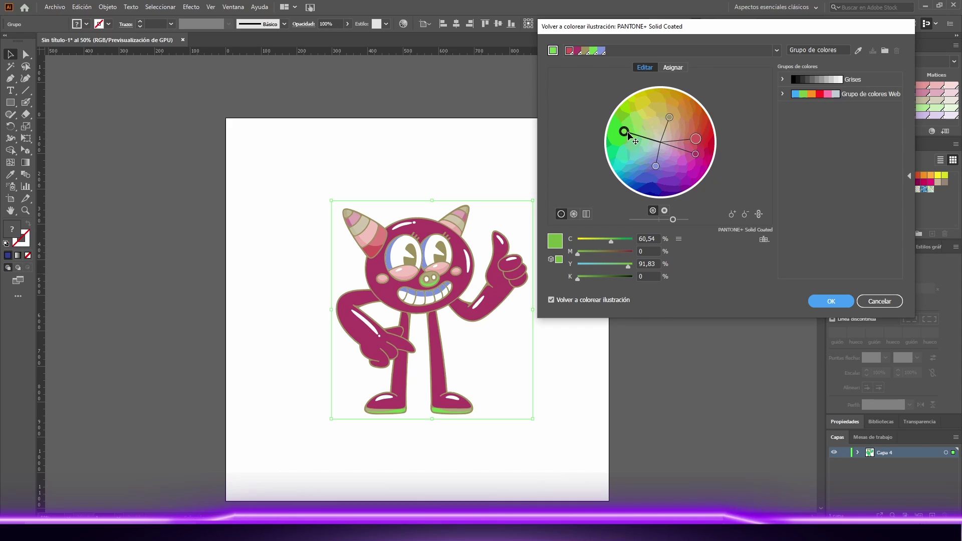
drag(697, 154, 708, 161)
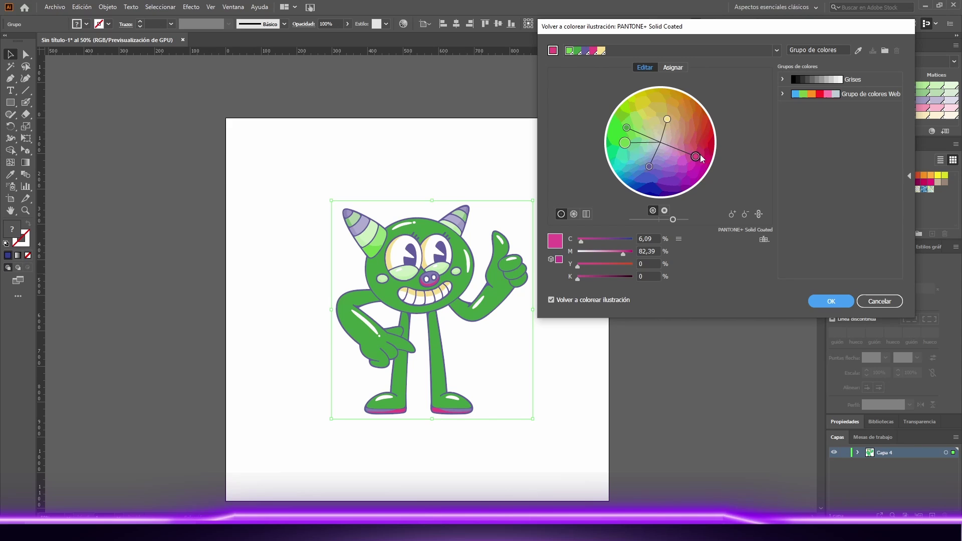
mouse_move(696, 155)
mouse_down()
mouse_move(691, 172)
mouse_move(661, 179)
mouse_up()
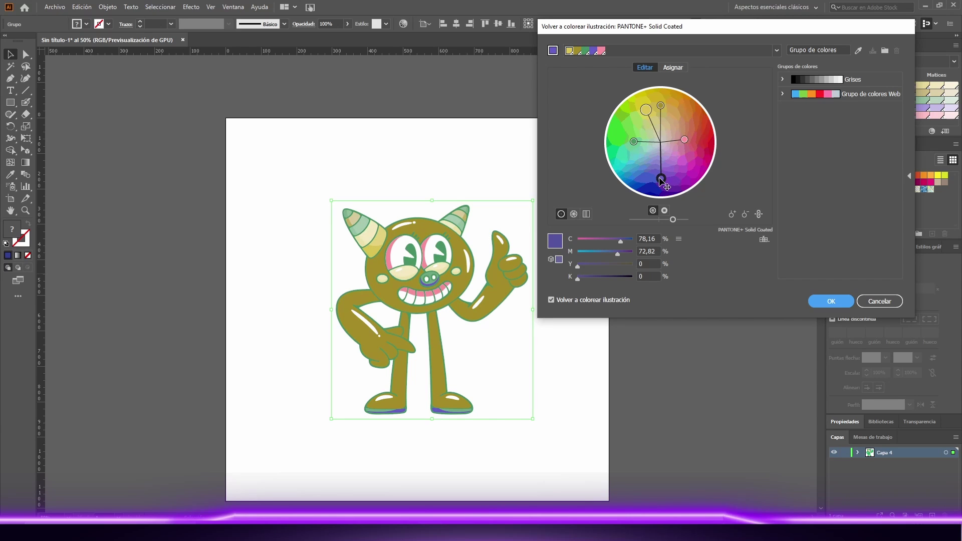
mouse_move(662, 177)
mouse_down()
mouse_move(642, 172)
mouse_move(640, 159)
mouse_up()
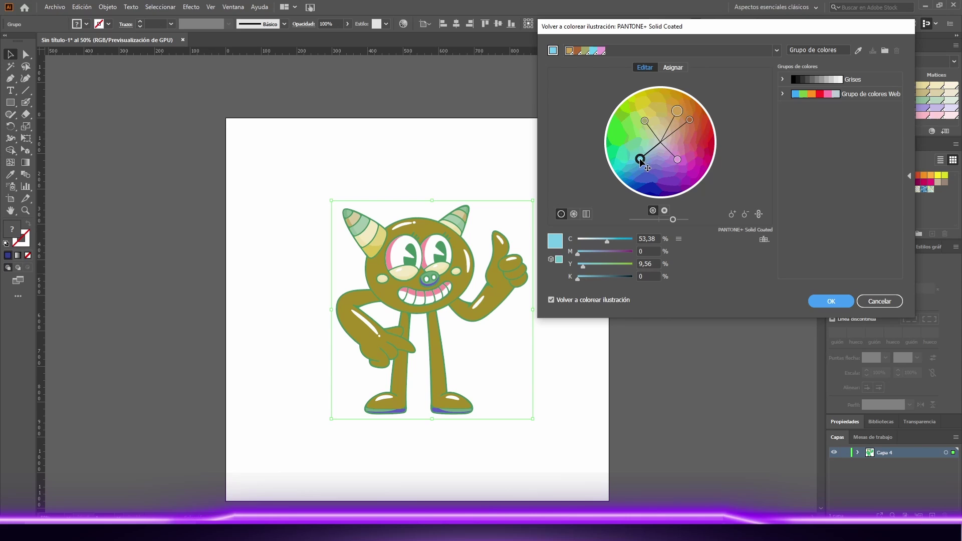
drag(641, 159, 697, 125)
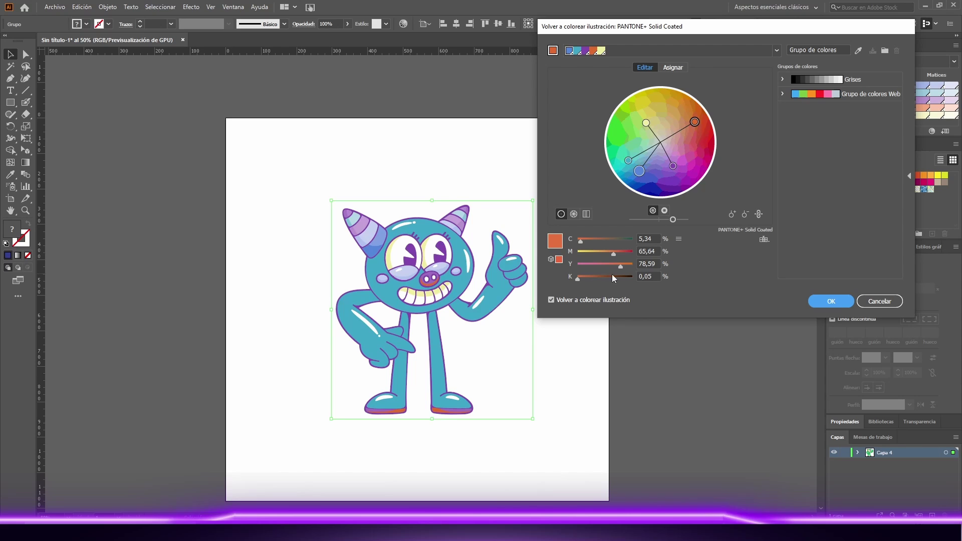
- Shift the blue base colour toward purple, then link and rotate all harmony colours together
click(641, 173)
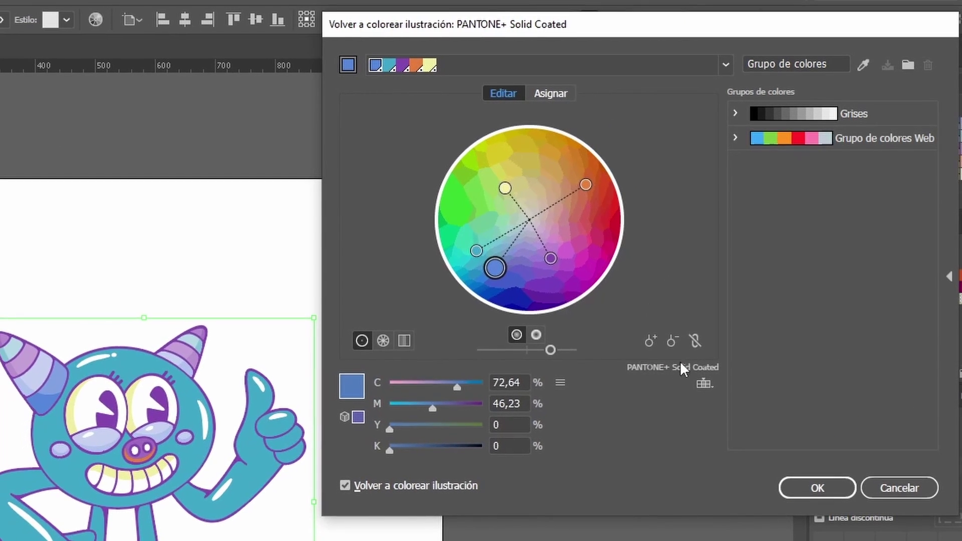
mouse_move(495, 268)
mouse_down()
mouse_move(527, 275)
mouse_move(507, 258)
mouse_up()
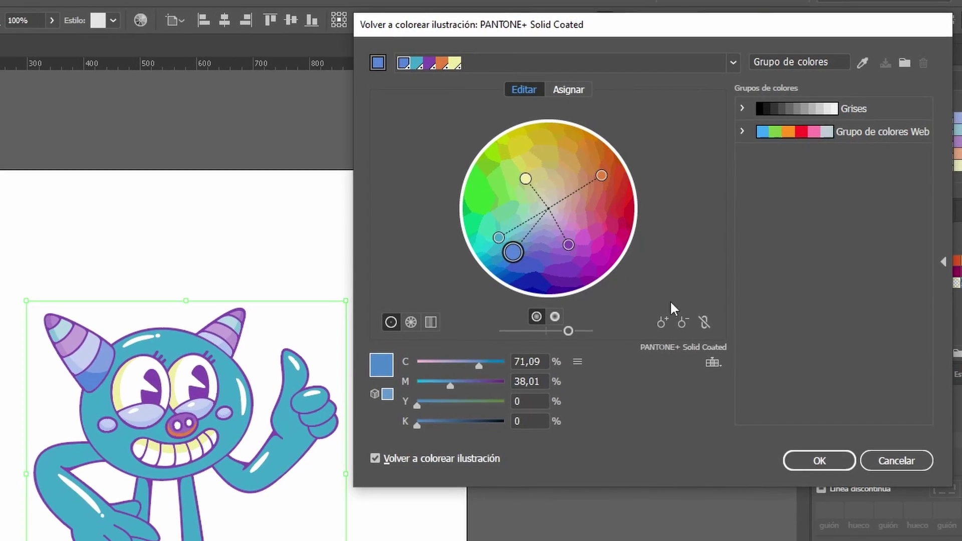
click(704, 322)
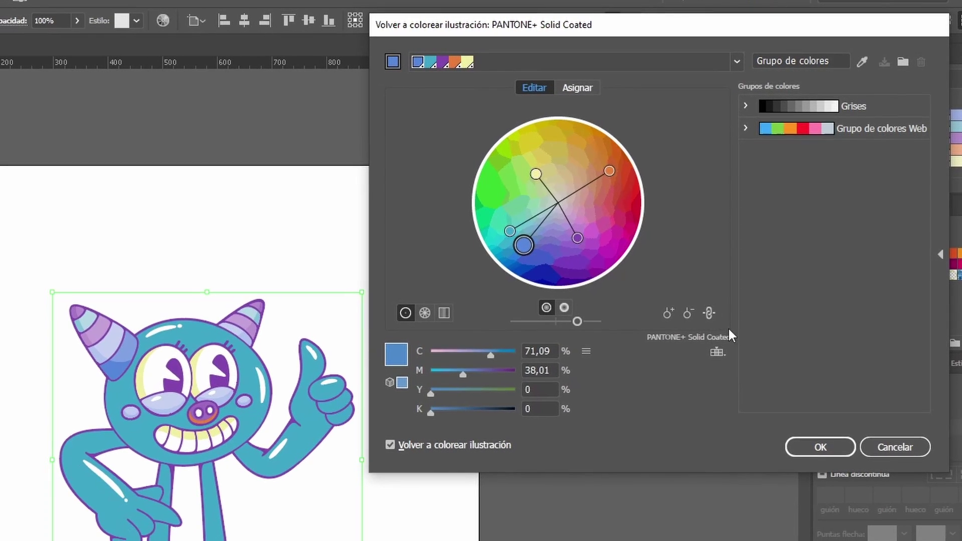
mouse_move(610, 171)
mouse_down()
mouse_move(547, 269)
mouse_move(625, 164)
mouse_move(588, 127)
mouse_move(642, 141)
mouse_up()
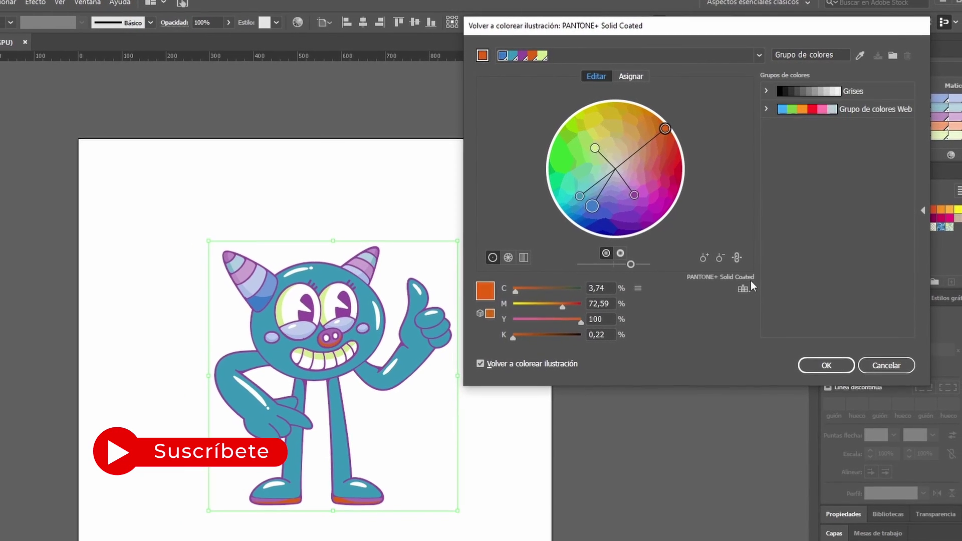
- Unlink the harmony, set its colours to yellow, purple and orange, and view the Asignar mappings
click(737, 258)
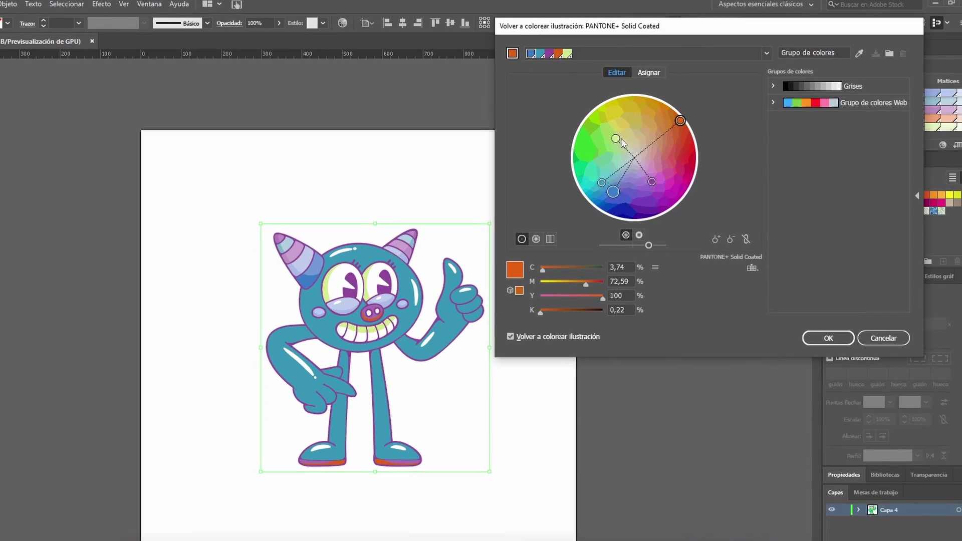
drag(621, 140, 607, 119)
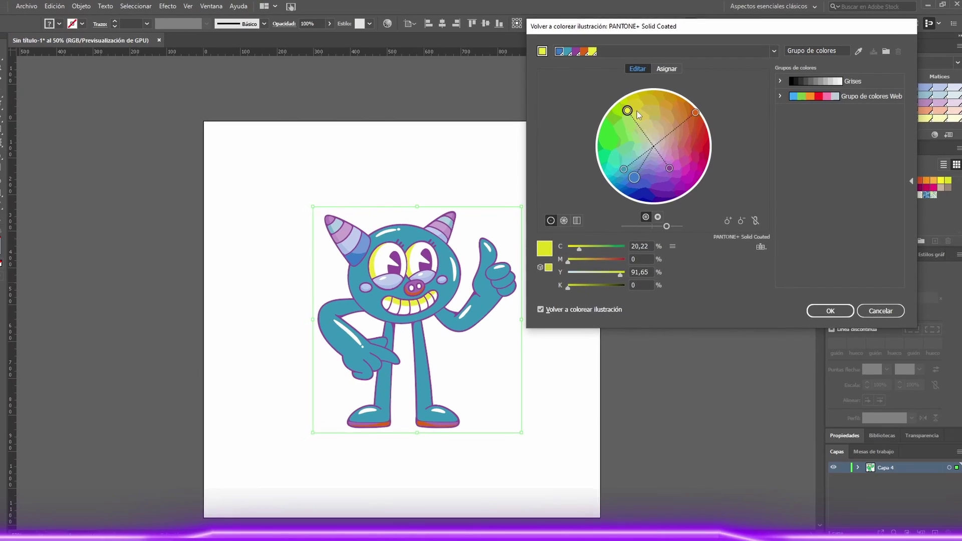
drag(636, 112, 634, 102)
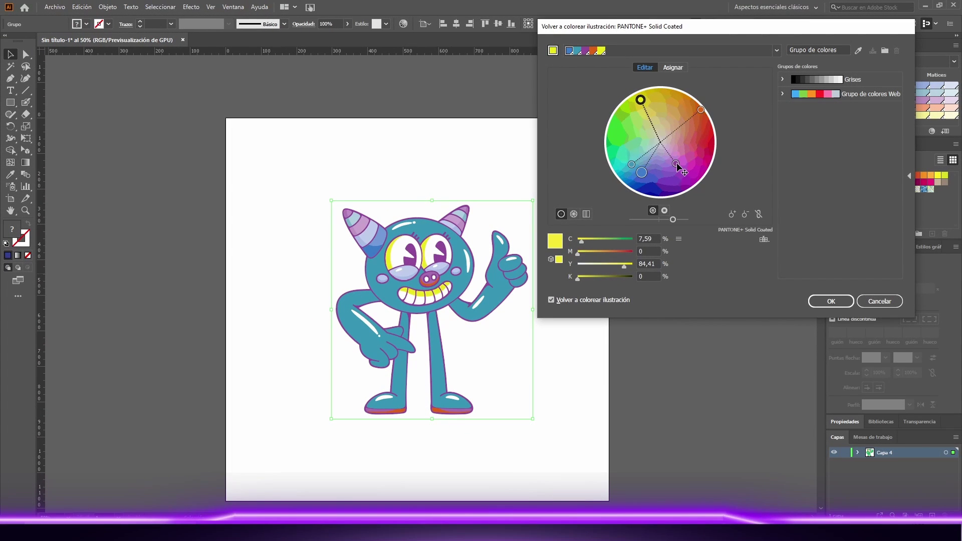
mouse_move(677, 165)
mouse_down()
mouse_move(688, 169)
mouse_move(678, 189)
mouse_move(682, 182)
mouse_up()
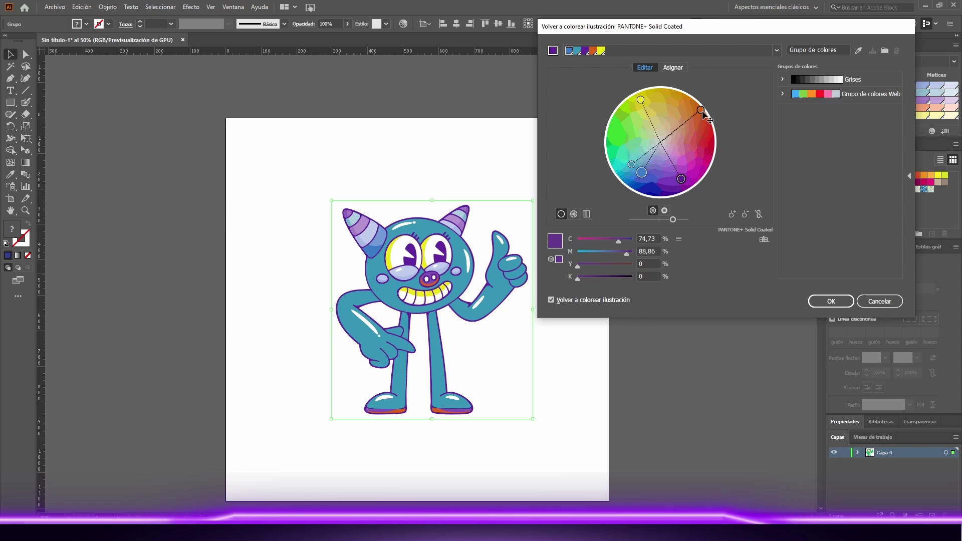
drag(702, 111, 680, 104)
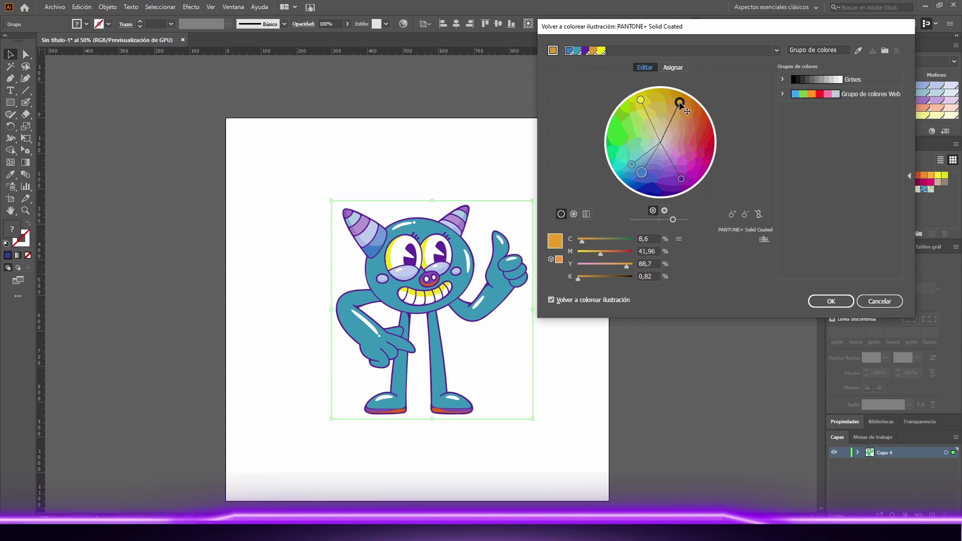
drag(680, 103, 680, 99)
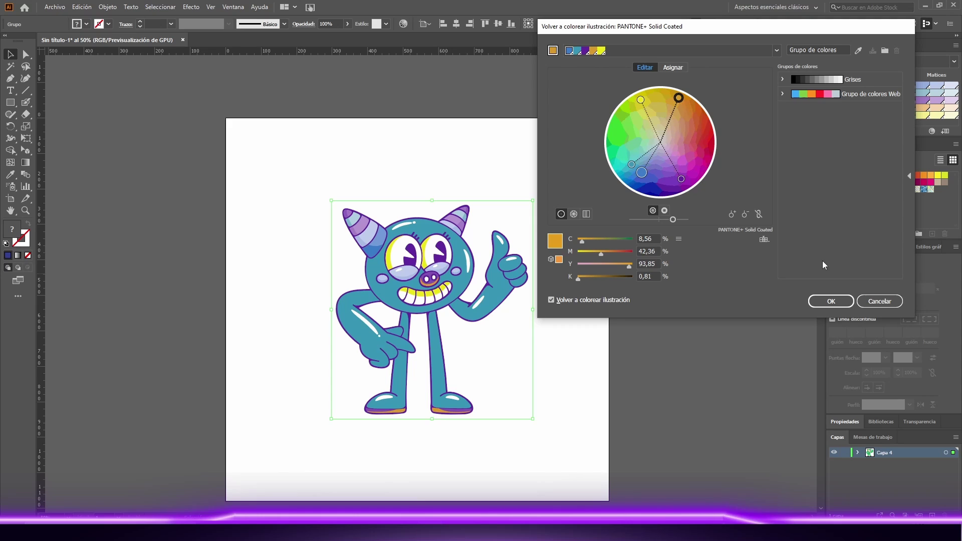
click(673, 68)
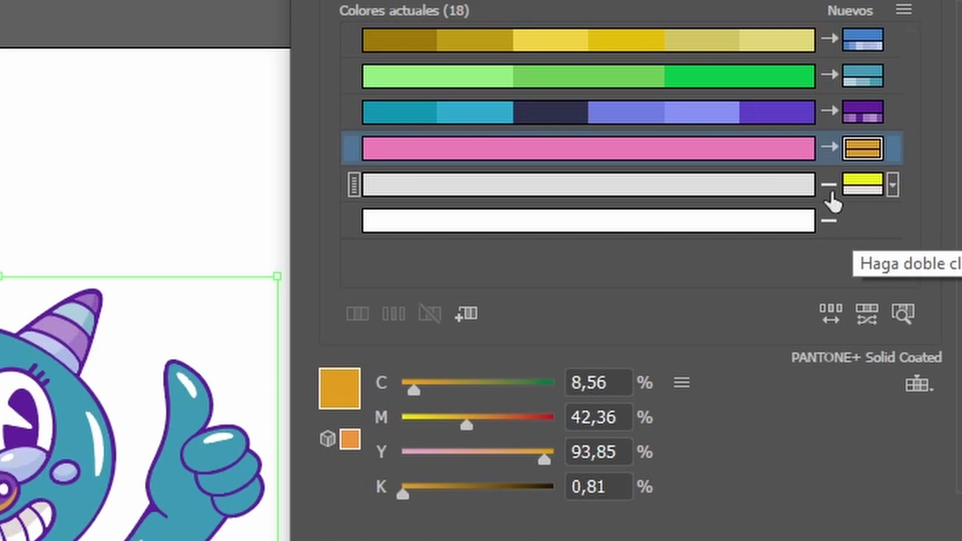
- Map the light grey areas, including the teeth, to yellow and apply the new palette
click(831, 187)
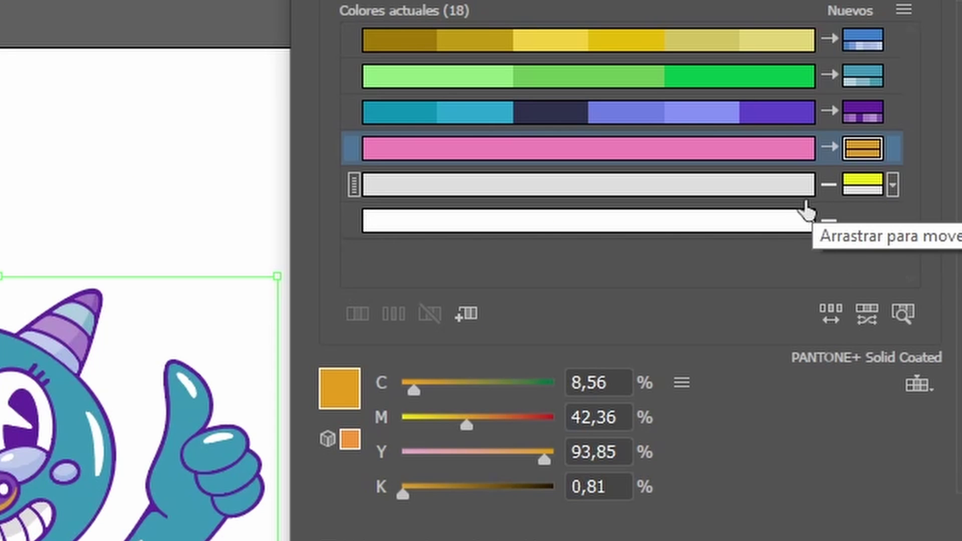
click(828, 185)
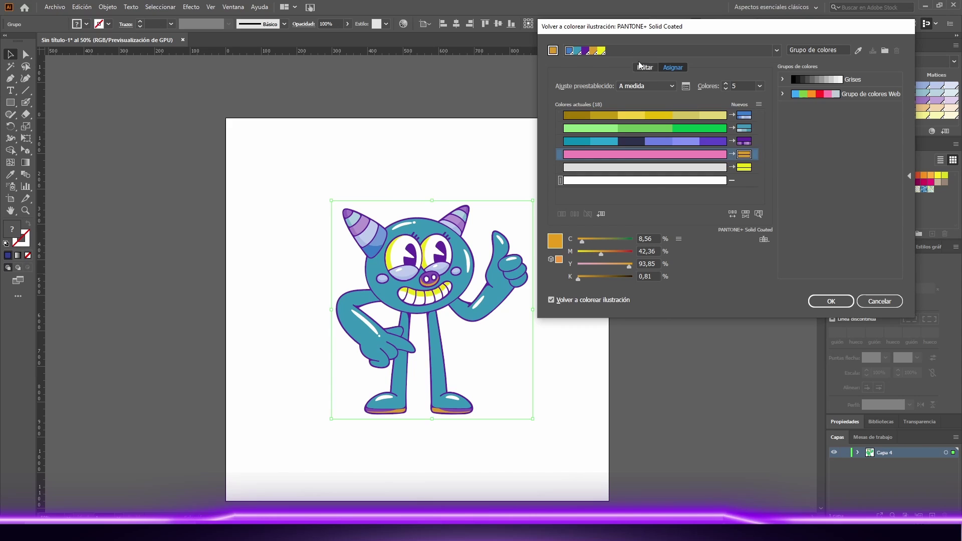
click(653, 67)
click(681, 68)
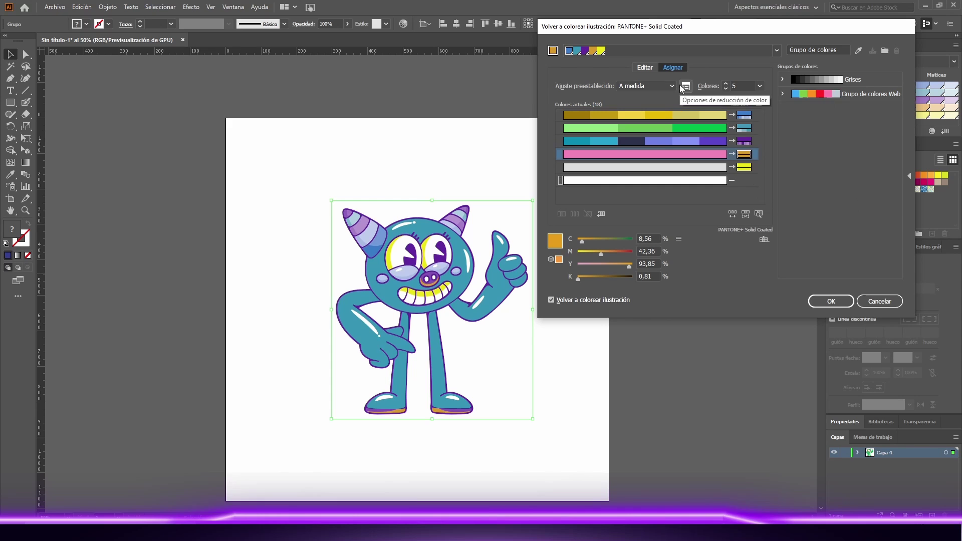
click(648, 67)
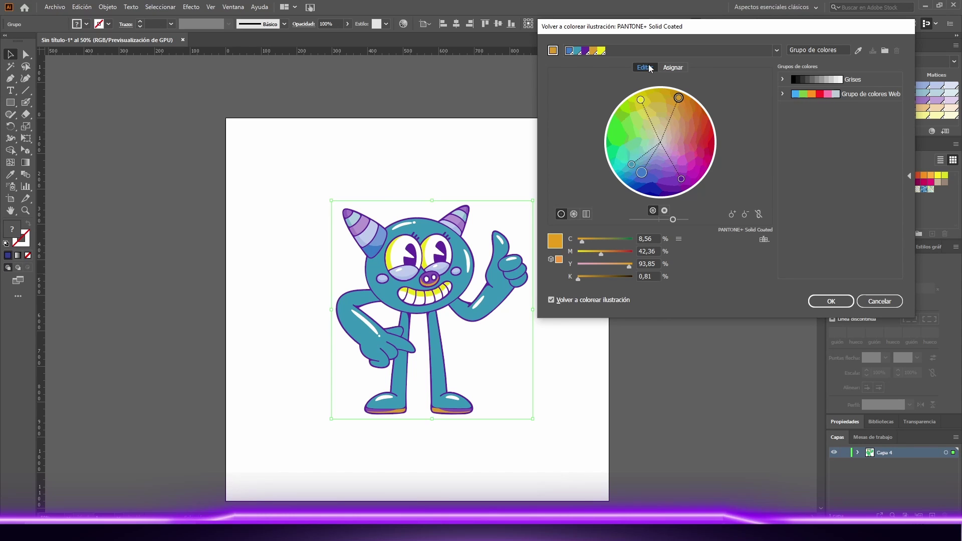
click(670, 68)
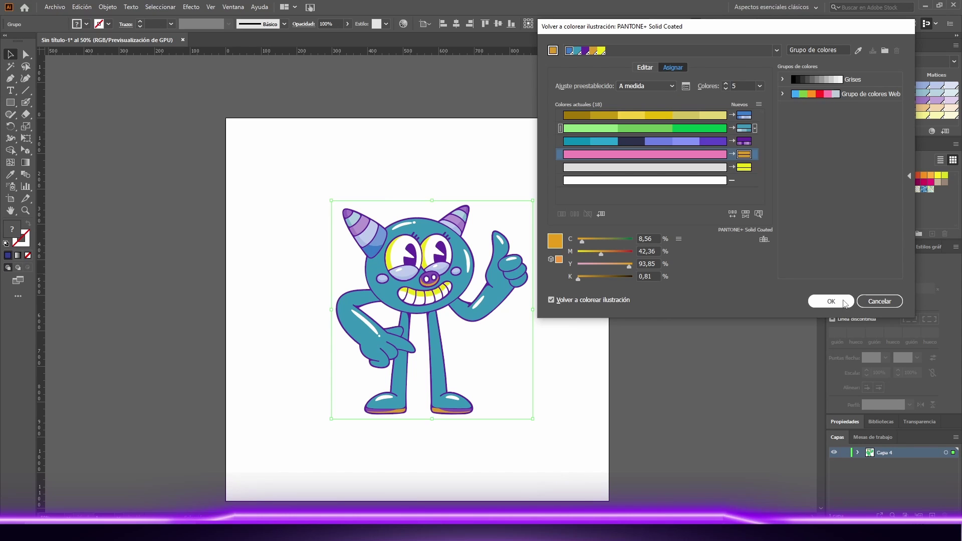
click(843, 301)
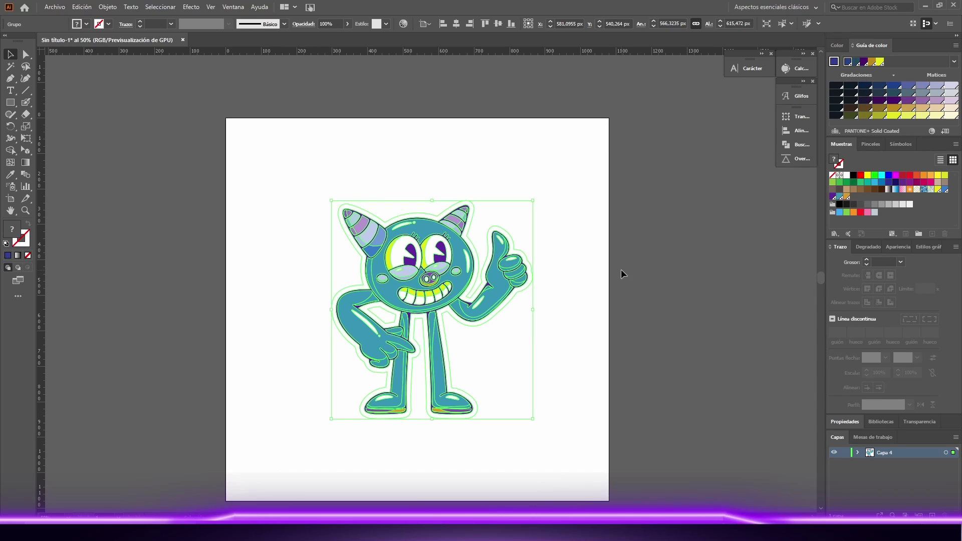
- Deselect, switch to the Aspectos esenciales clásicos workspace, and open the Guía de color panel
click(621, 269)
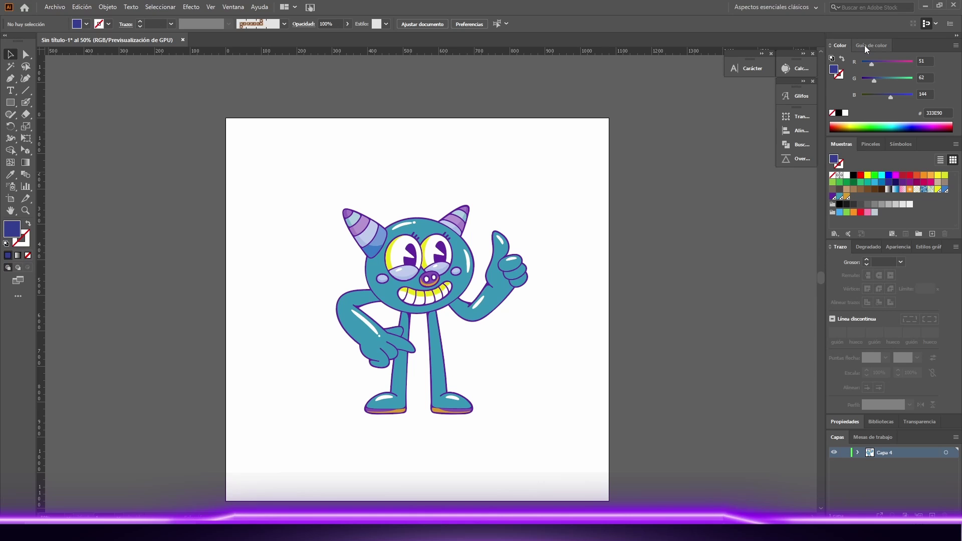
click(753, 9)
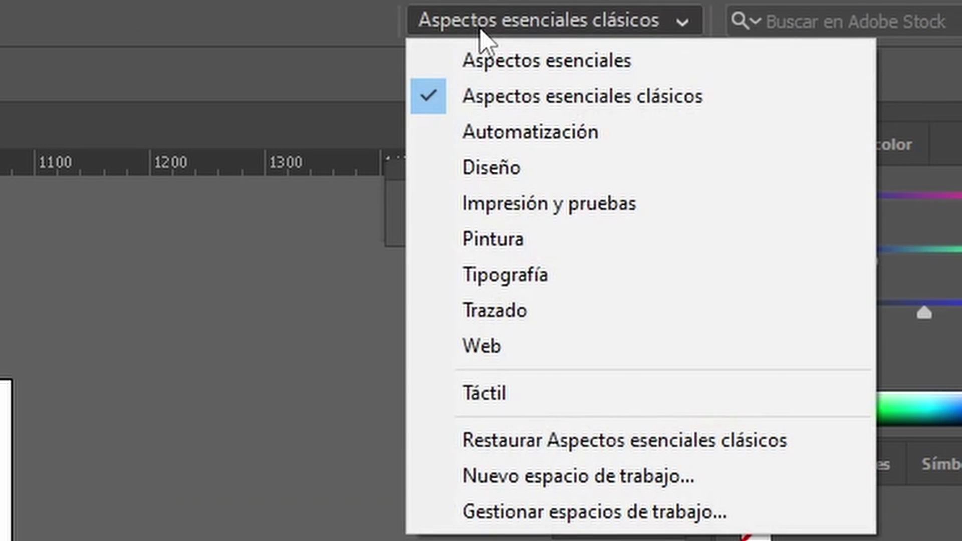
click(641, 106)
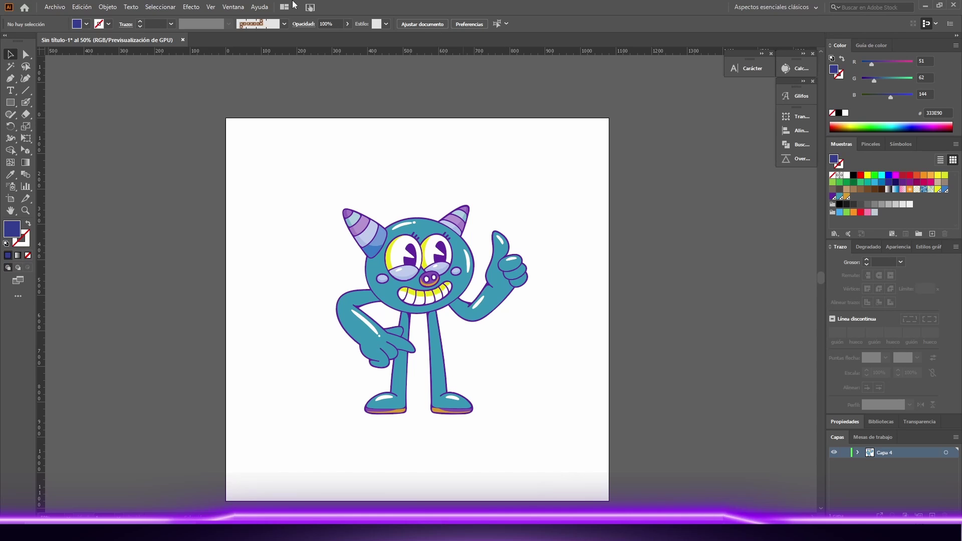
click(234, 7)
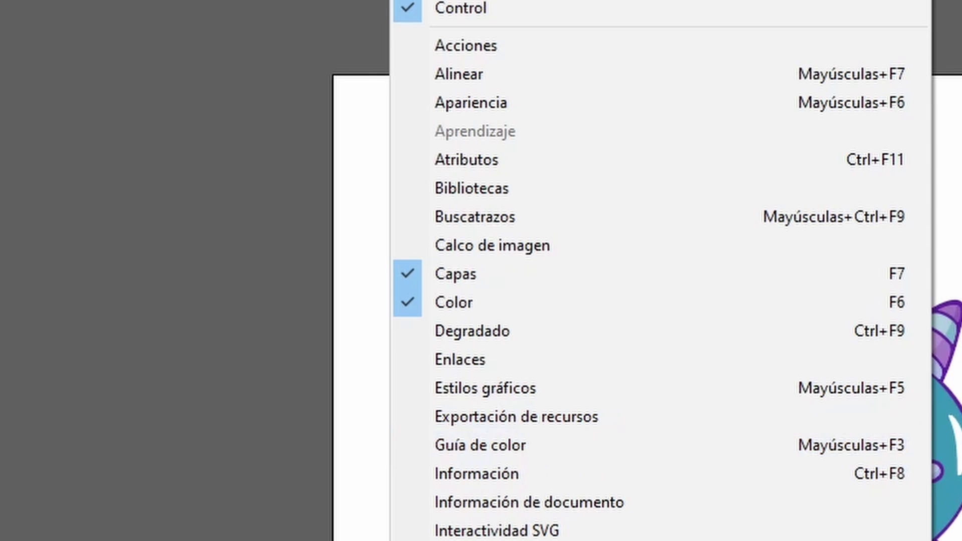
click(530, 447)
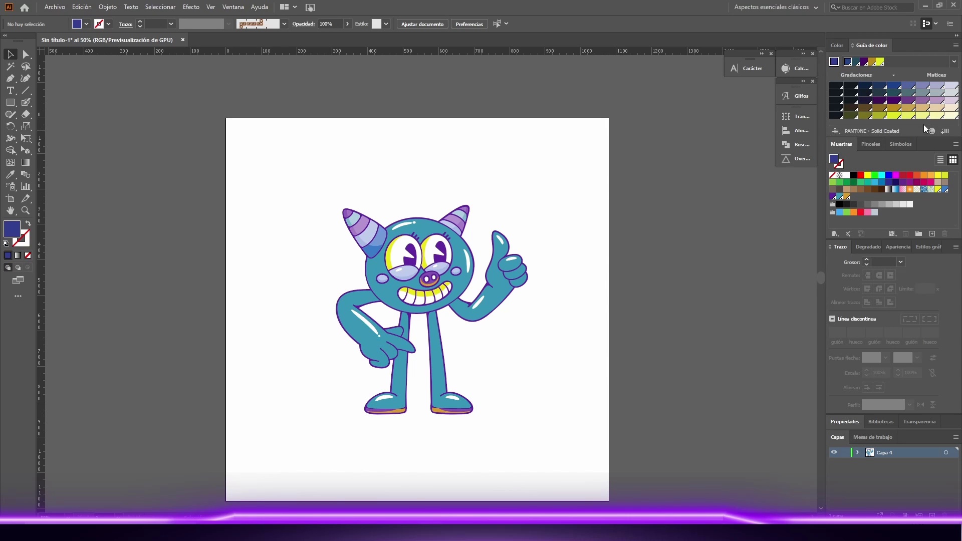